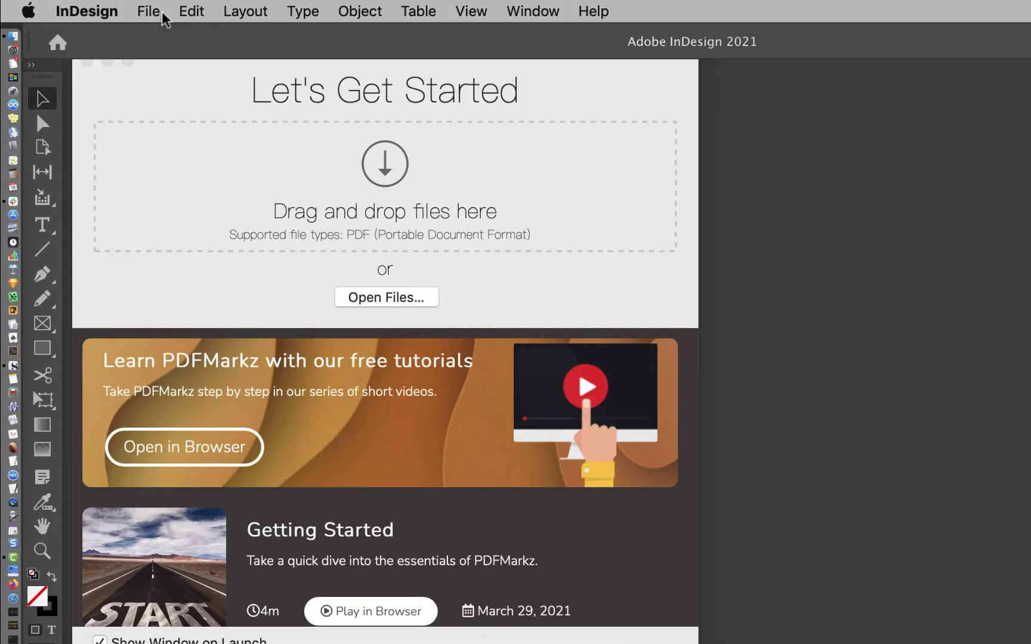
# - Quit Adobe InDesign from the InDesign menu, leaving PDFMarkz's start window in front
pyautogui.click(148, 12)
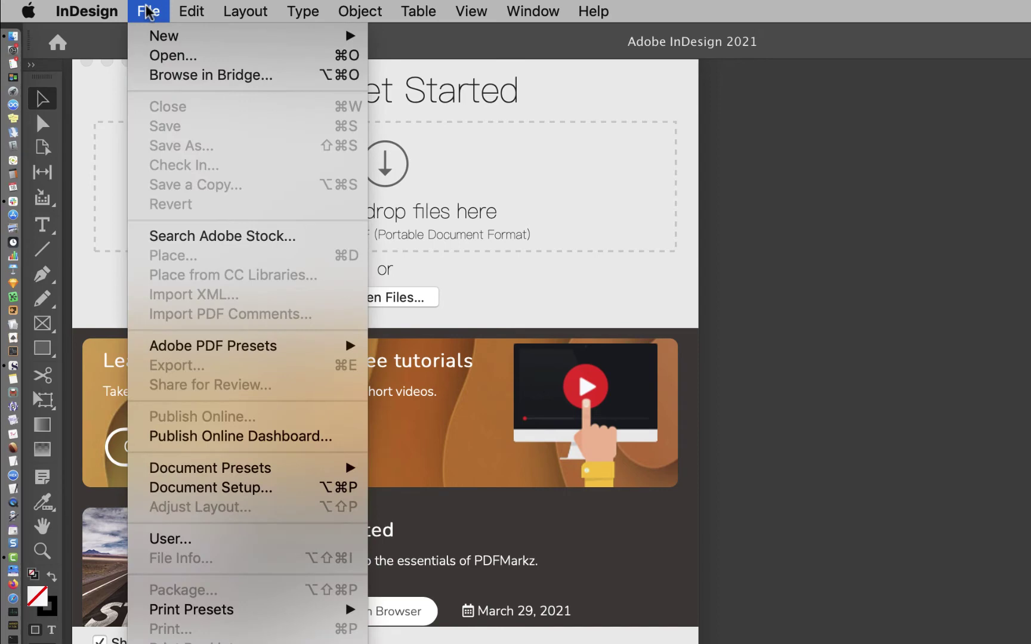
pyautogui.moveTo(88, 11)
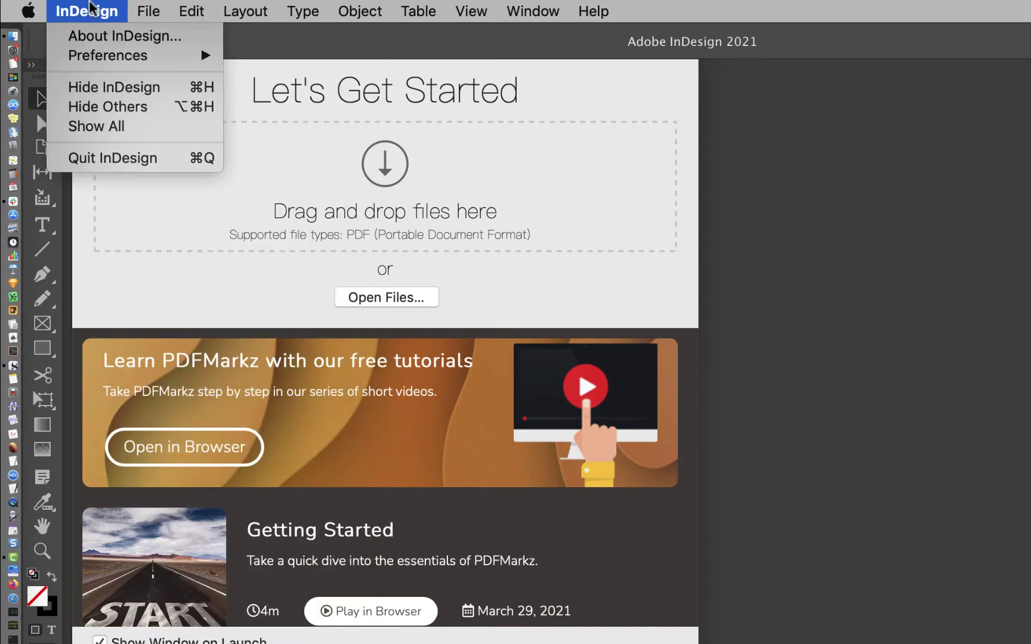
pyautogui.click(97, 158)
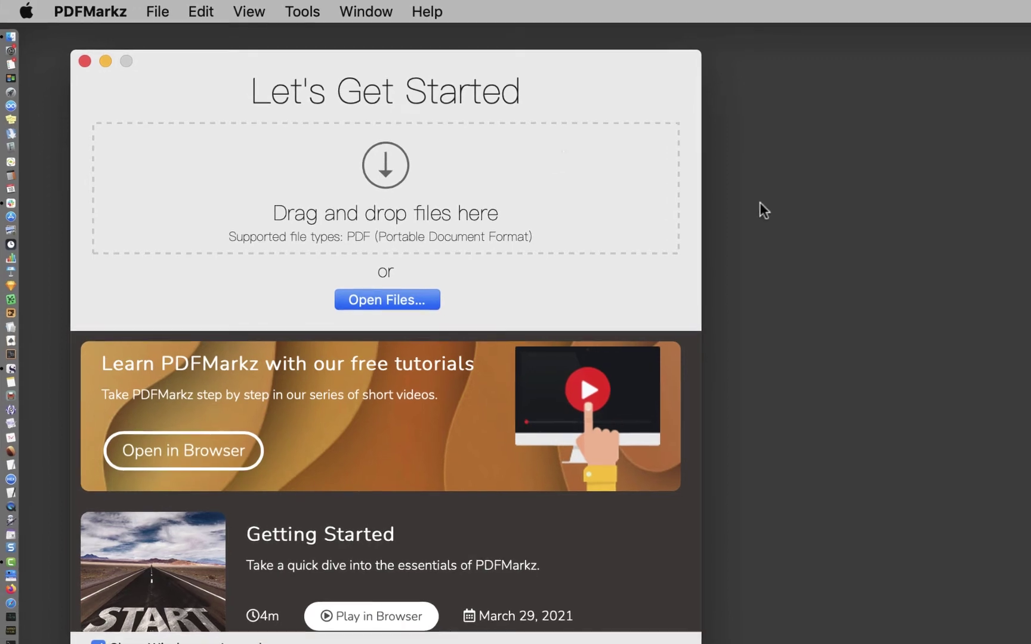
# - Open the PDFMarkz Scripts Installer from the Tools menu to see PDFImport v1.10 per InDesign version
pyautogui.click(303, 12)
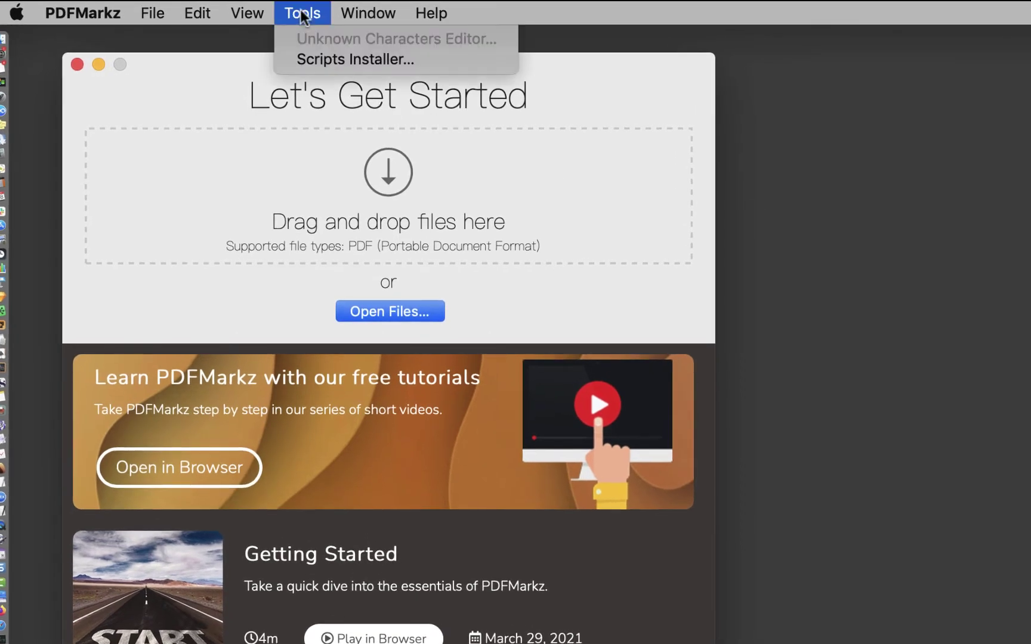
pyautogui.click(356, 59)
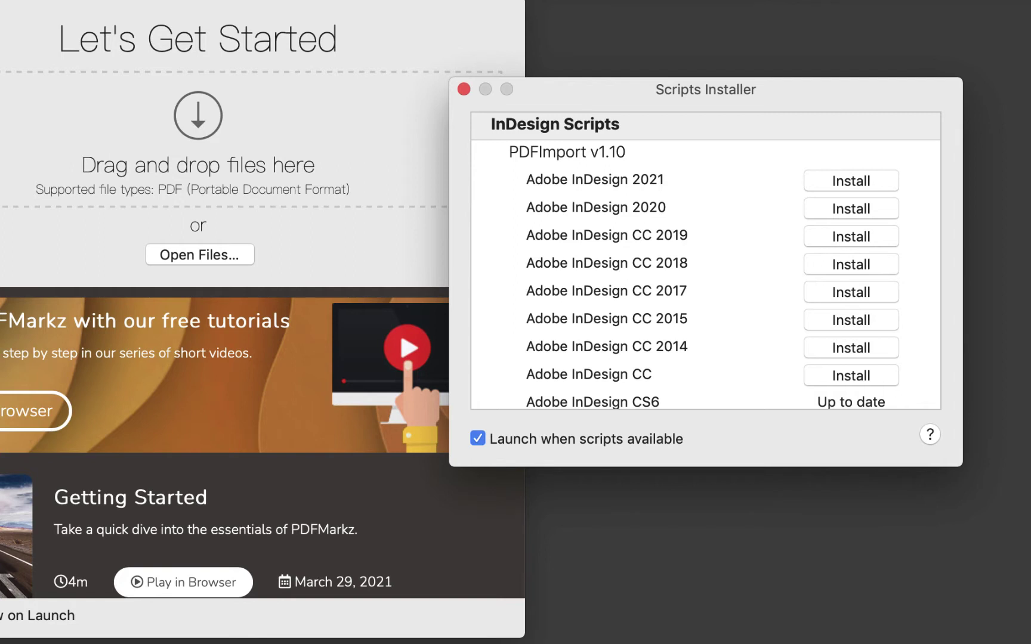
# - Install PDFImport v1.10 for InDesign 2021, authorising with the admin password, then close the installer
pyautogui.click(849, 180)
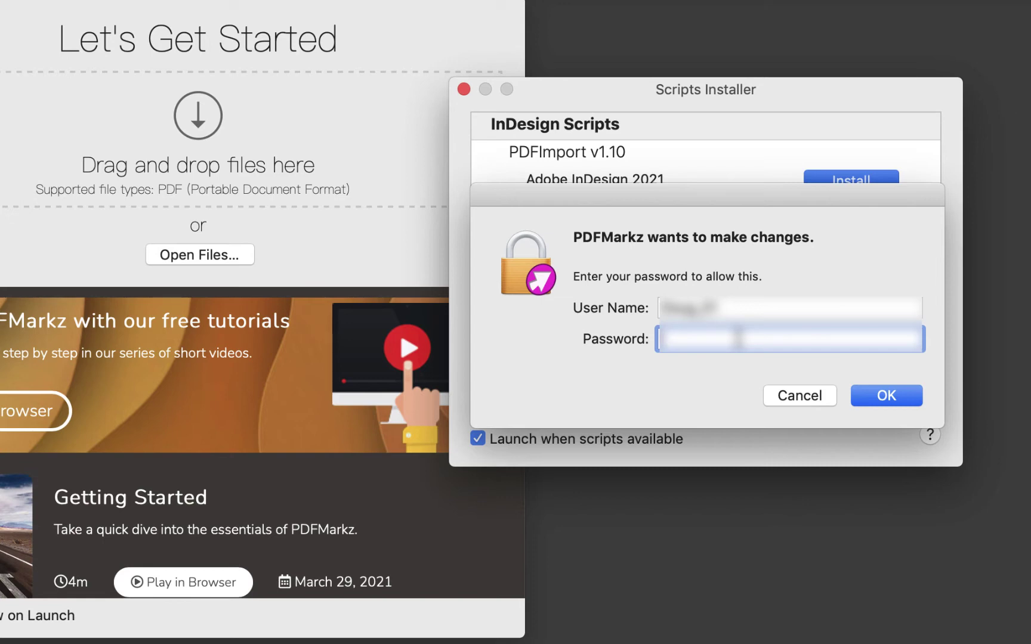
pyautogui.write('••••••••')
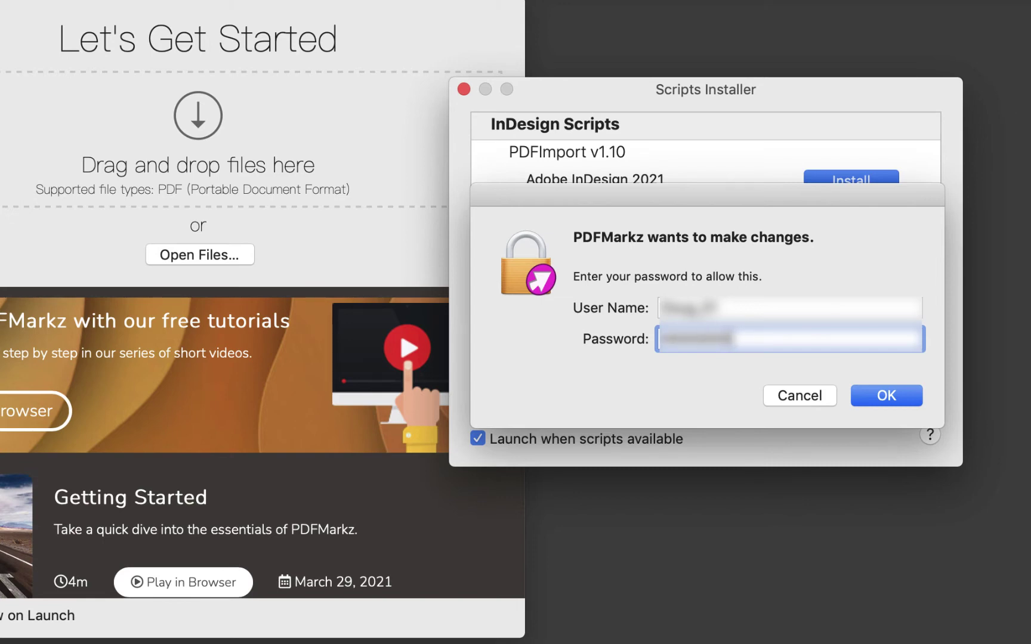
pyautogui.press('Return')
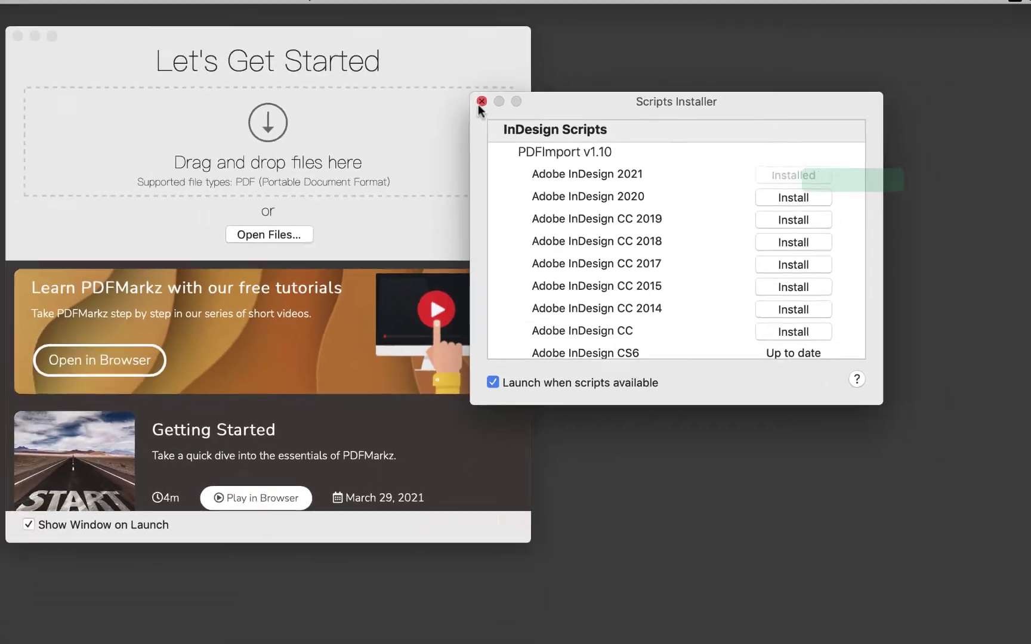
pyautogui.click(463, 89)
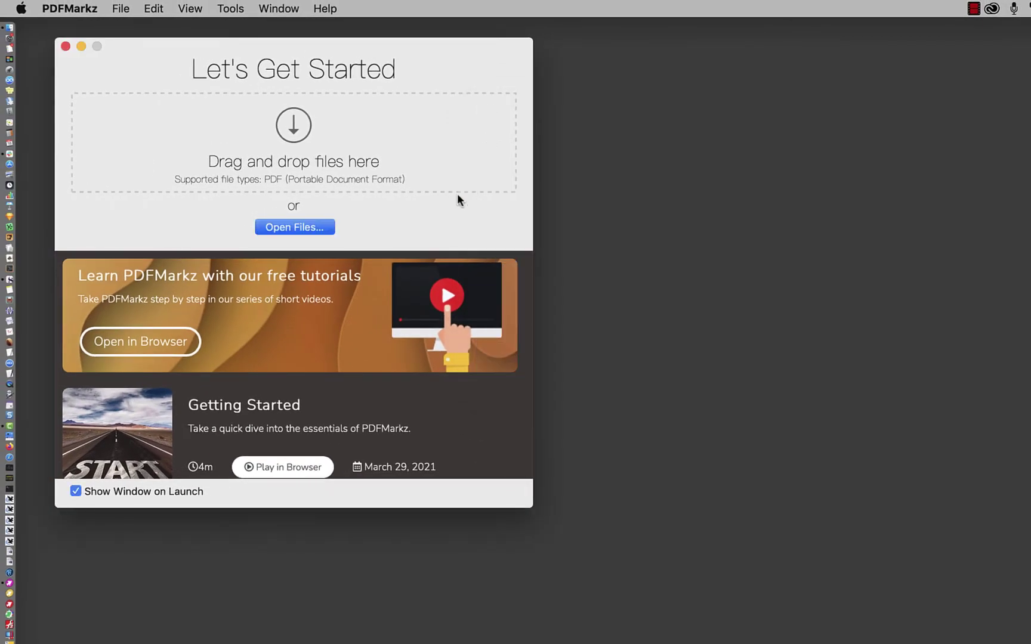
# - Relaunch InDesign 2021 from the Dock and check the Markzware menu for Convert PDF Document
pyautogui.click(10, 614)
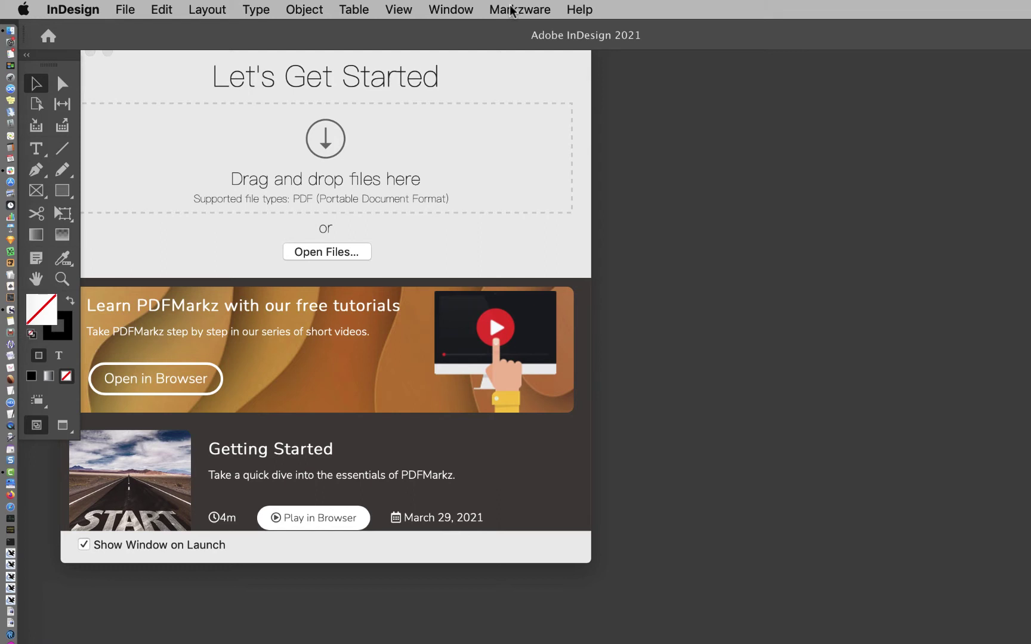
pyautogui.click(510, 10)
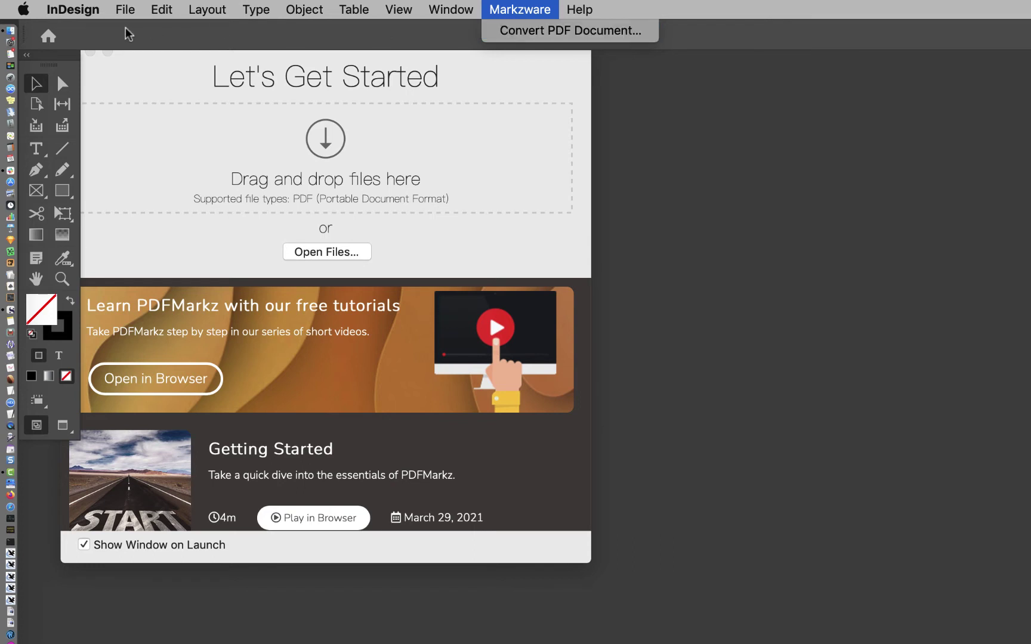
# - Dismiss the Markzware menu and switch back to InDesign with Cmd+Tab
pyautogui.moveTo(127, 9)
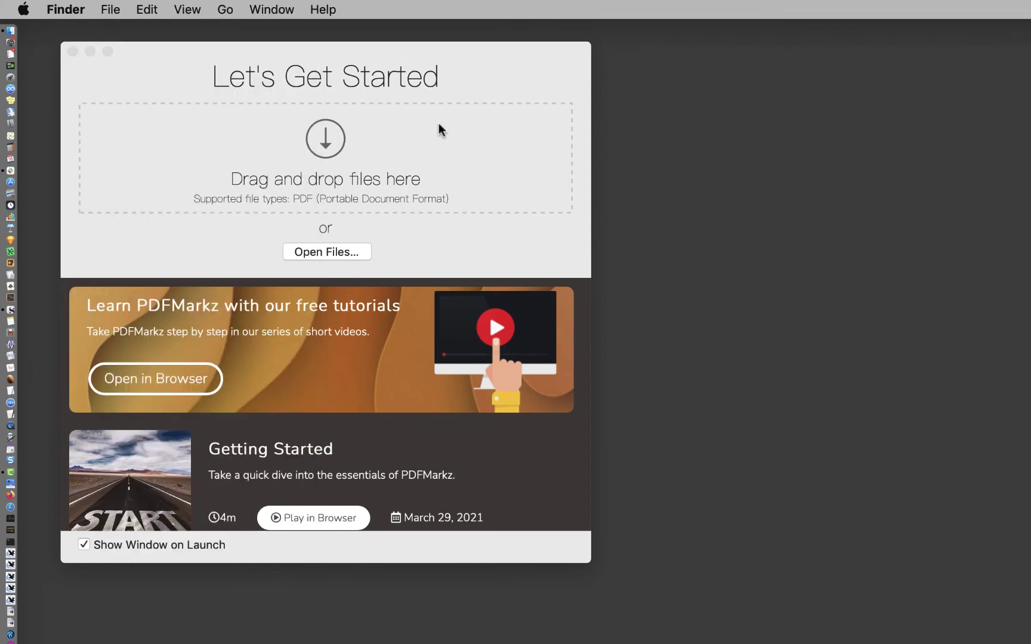
pyautogui.press('super+Tab')
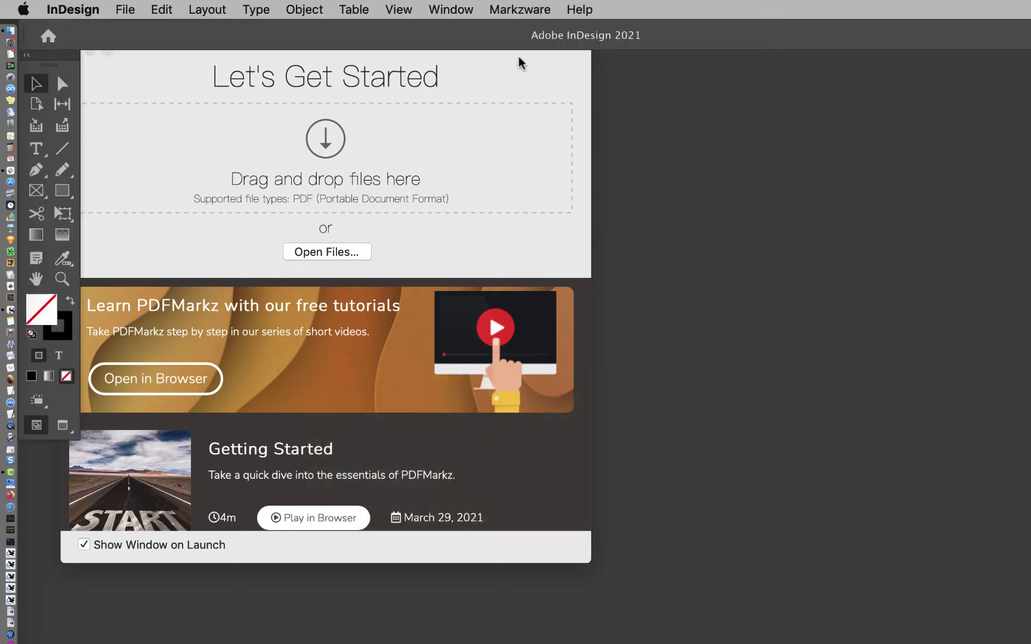
# - Choose Markzware > Convert PDF Document to bring up the Keynote PDF folder chooser
pyautogui.click(522, 8)
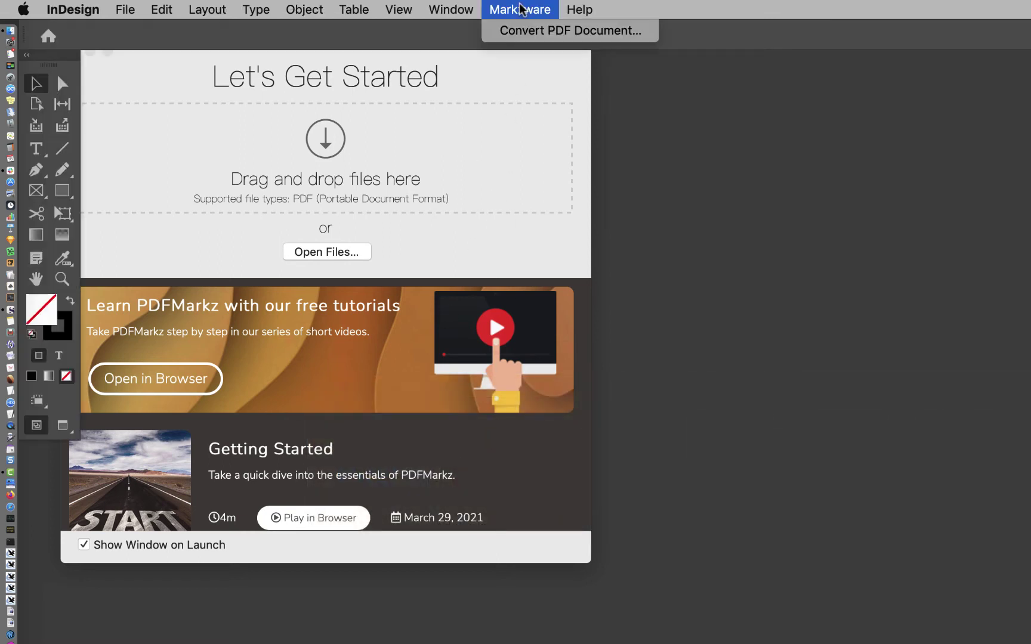
pyautogui.click(533, 31)
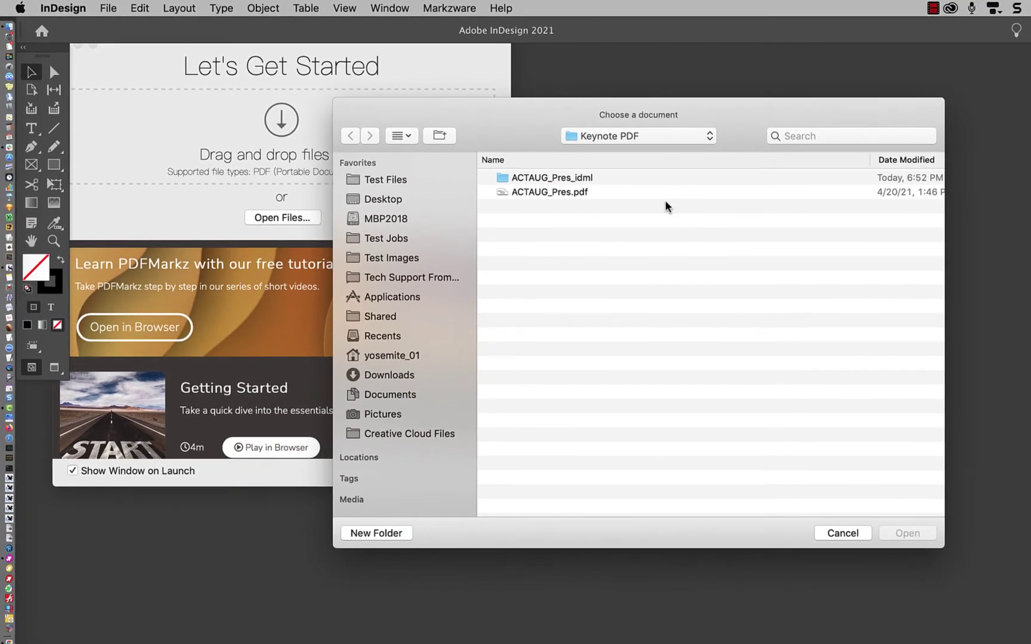
# - Convert ACTAUG_Pres.pdf into a 9-page 1920×1080 pt InDesign document
pyautogui.click(548, 192)
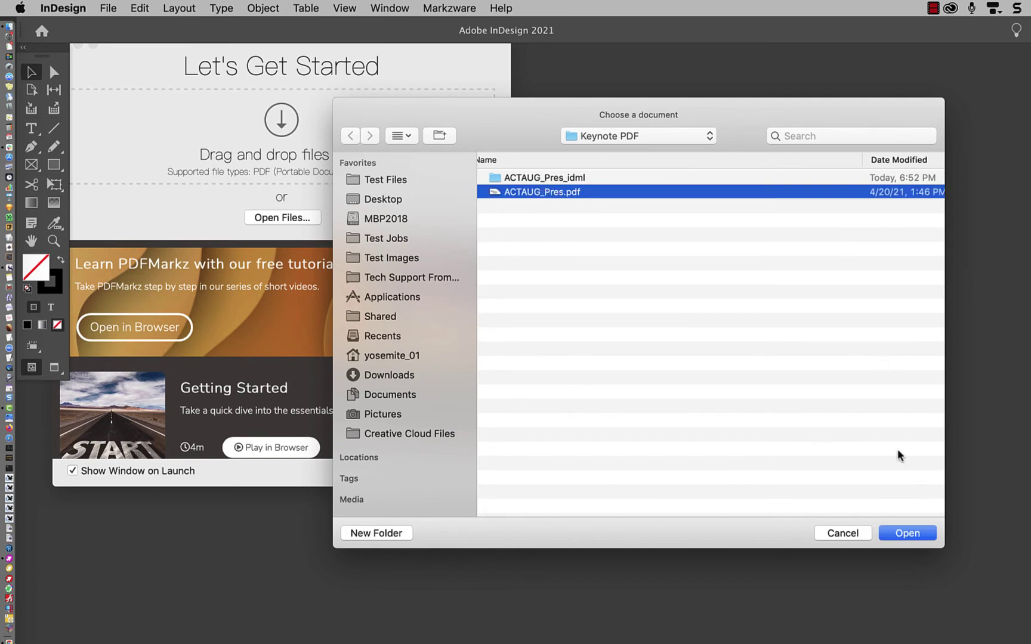
pyautogui.click(907, 533)
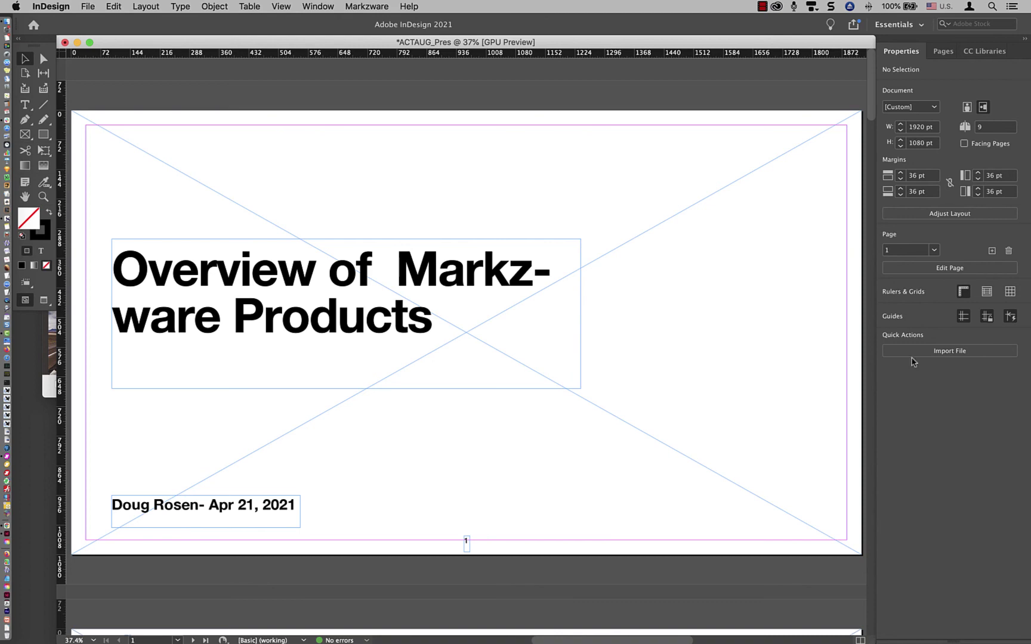
# - Page through the converted document to page 9 and return to page 1
pyautogui.click(698, 321)
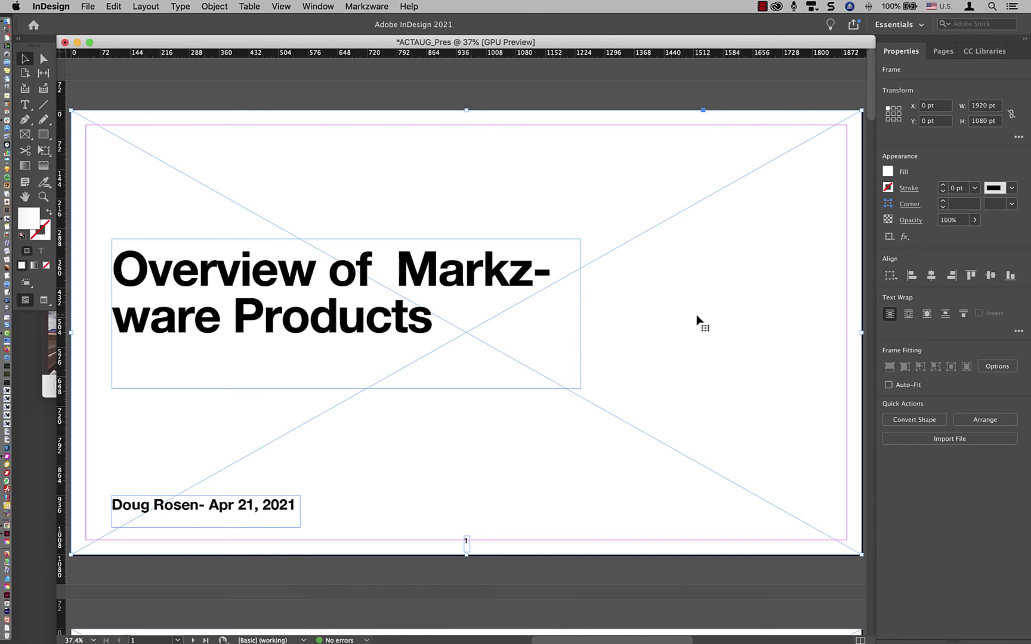
pyautogui.press('pagedown')
pyautogui.press('pagedown')
pyautogui.press('pagedown')
pyautogui.press('pagedown')
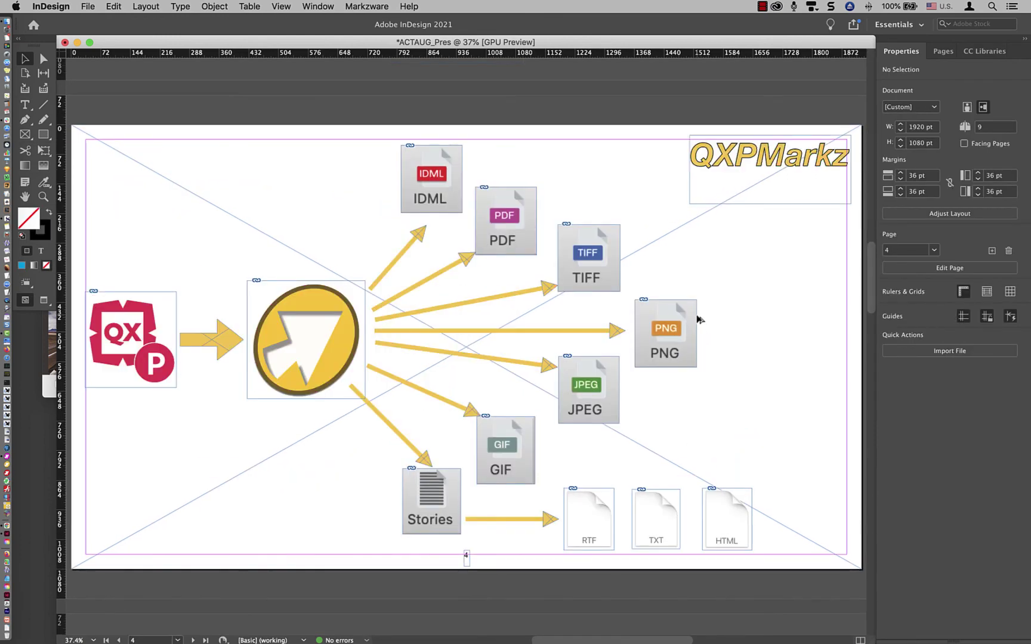
pyautogui.press('pagedown')
pyautogui.press('pagedown')
pyautogui.press('pagedown')
pyautogui.press('pagedown')
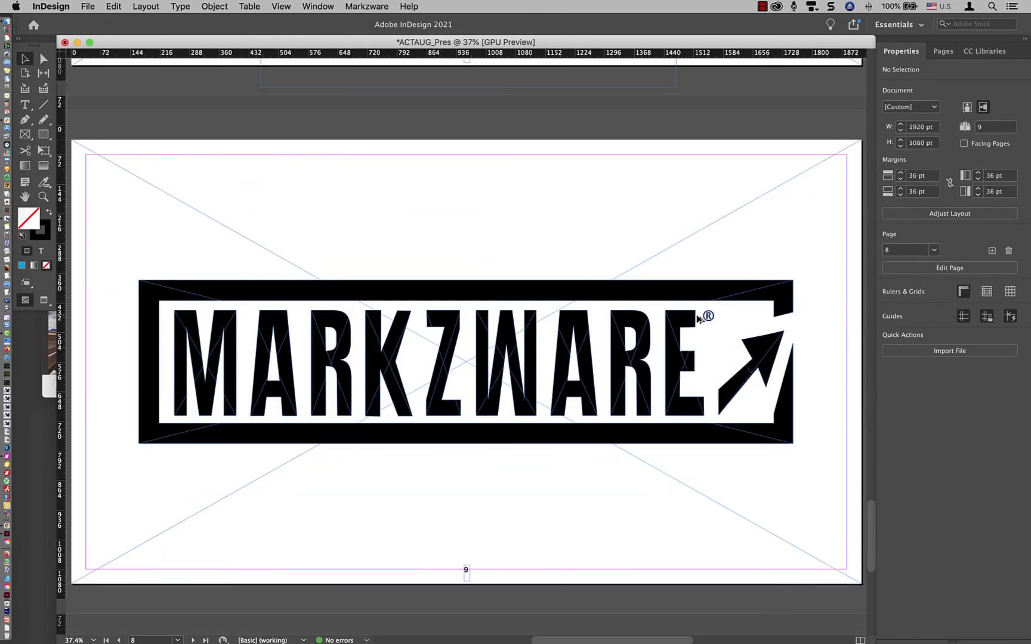
pyautogui.press('pageup')
pyautogui.press('pageup')
pyautogui.press('pageup')
pyautogui.press('pageup')
pyautogui.press('pageup')
pyautogui.press('pageup')
pyautogui.press('pageup')
pyautogui.press('pageup')
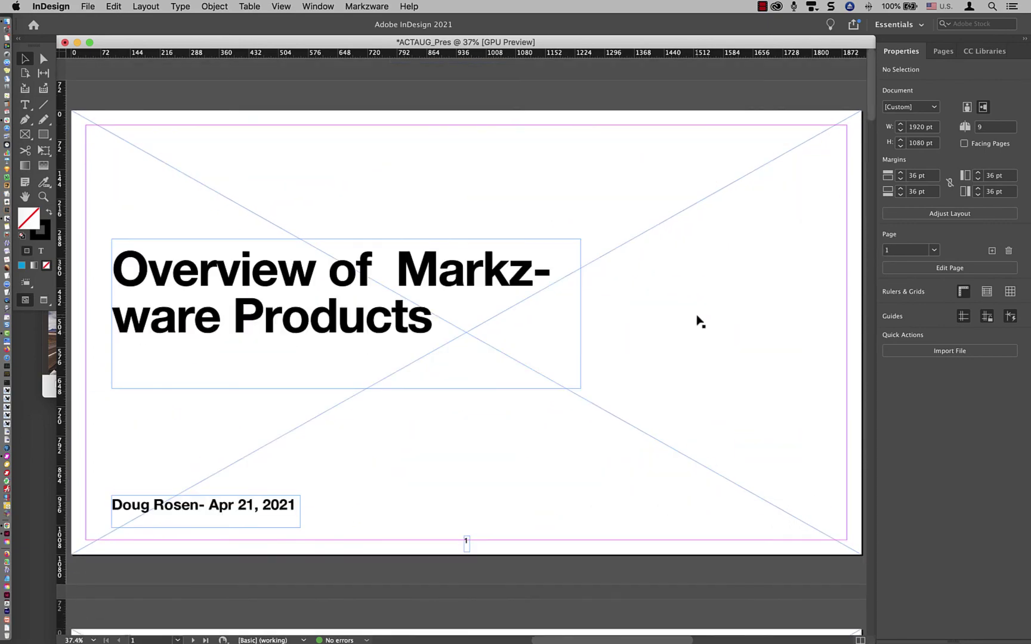
# - Narrow the title frame to 782 pt so the heading wraps onto three lines
pyautogui.moveTo(405, 266); pyautogui.dragTo(463, 276)
pyautogui.doubleClick(439, 268)
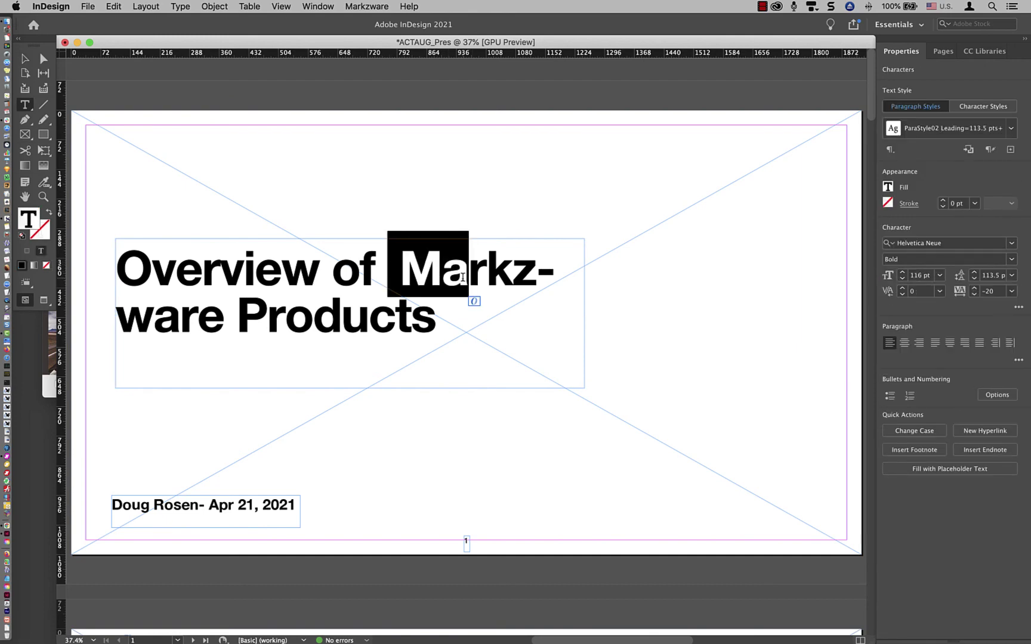
pyautogui.click(578, 321)
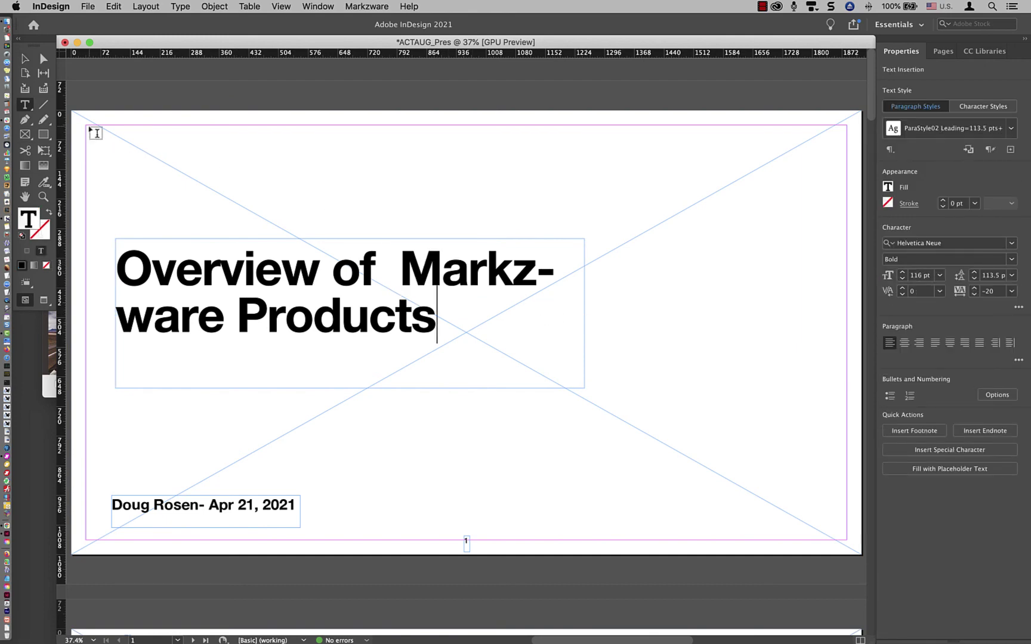
pyautogui.press('Escape')
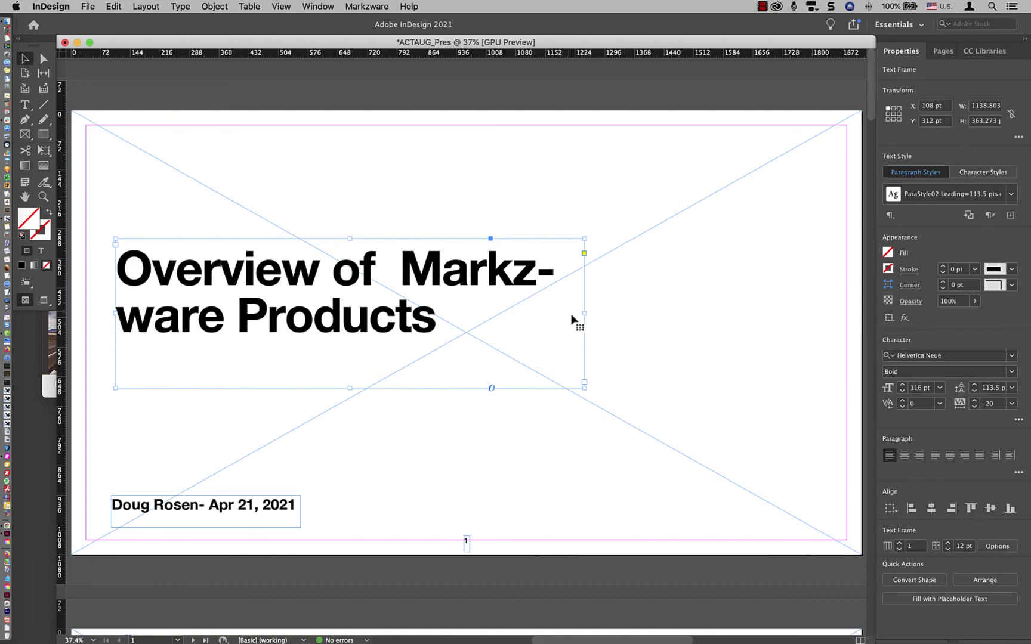
pyautogui.moveTo(584, 313); pyautogui.dragTo(438, 313)
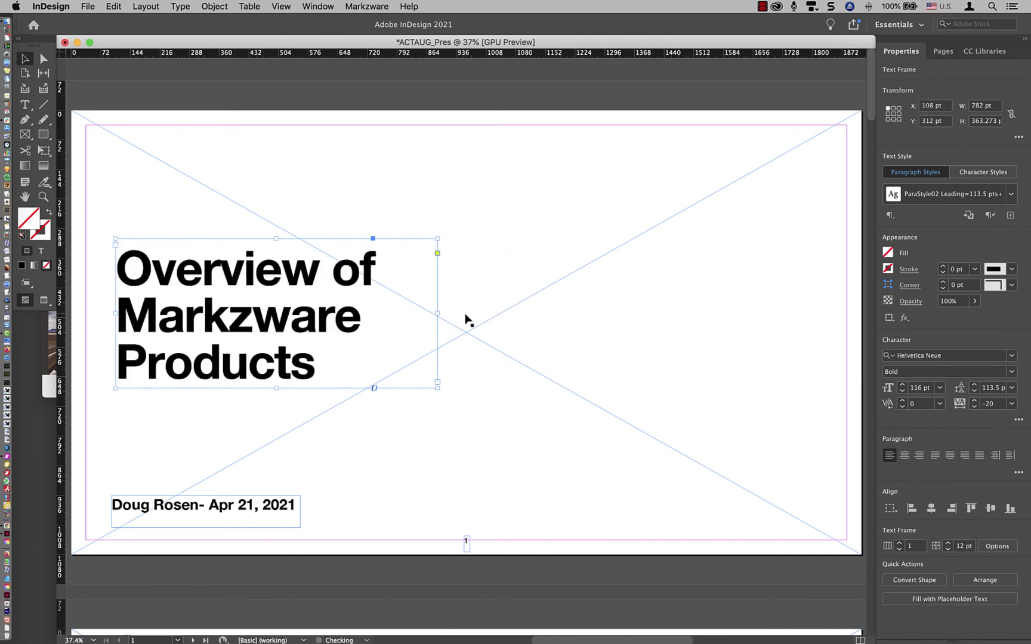
# - Move the PDFMarkz logo on page 2 rightward onto the purple arrow
pyautogui.scroll(-3, 502, 327)
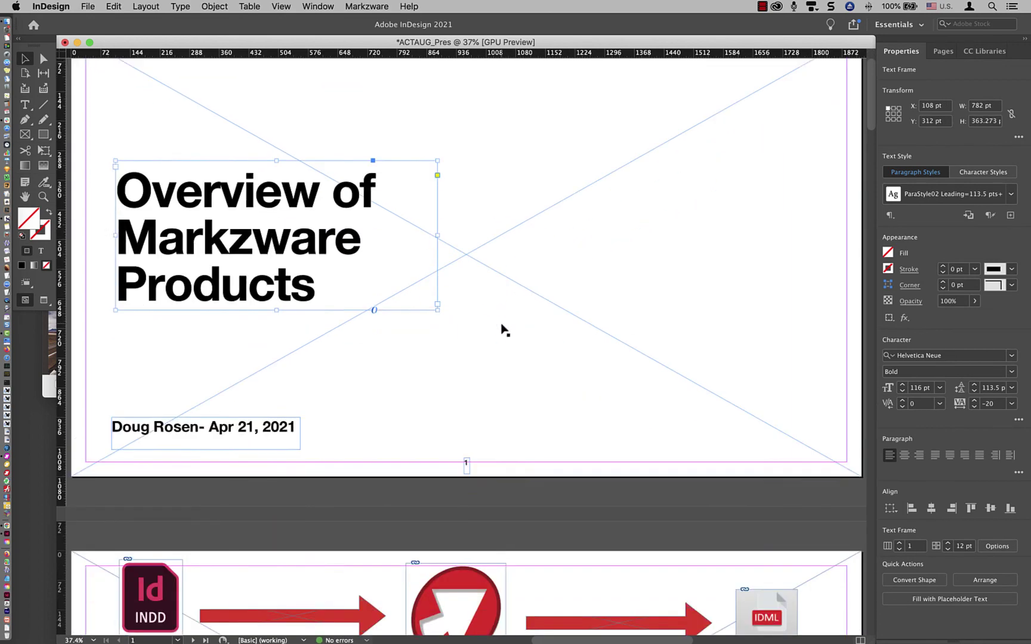
pyautogui.scroll(-10, 502, 330)
pyautogui.click(470, 271)
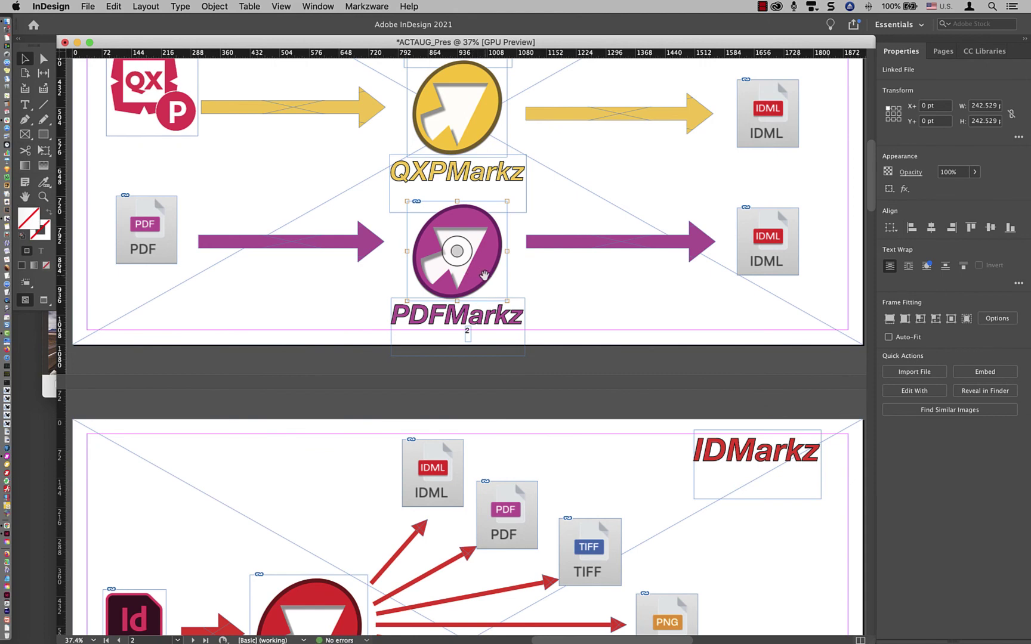
pyautogui.click(513, 284)
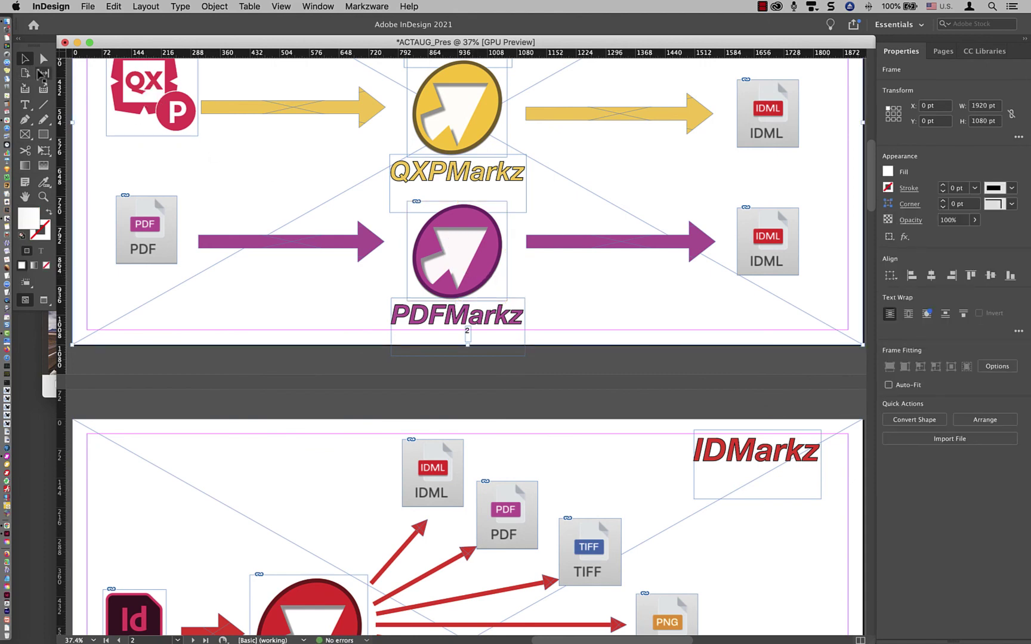
pyautogui.click(483, 269)
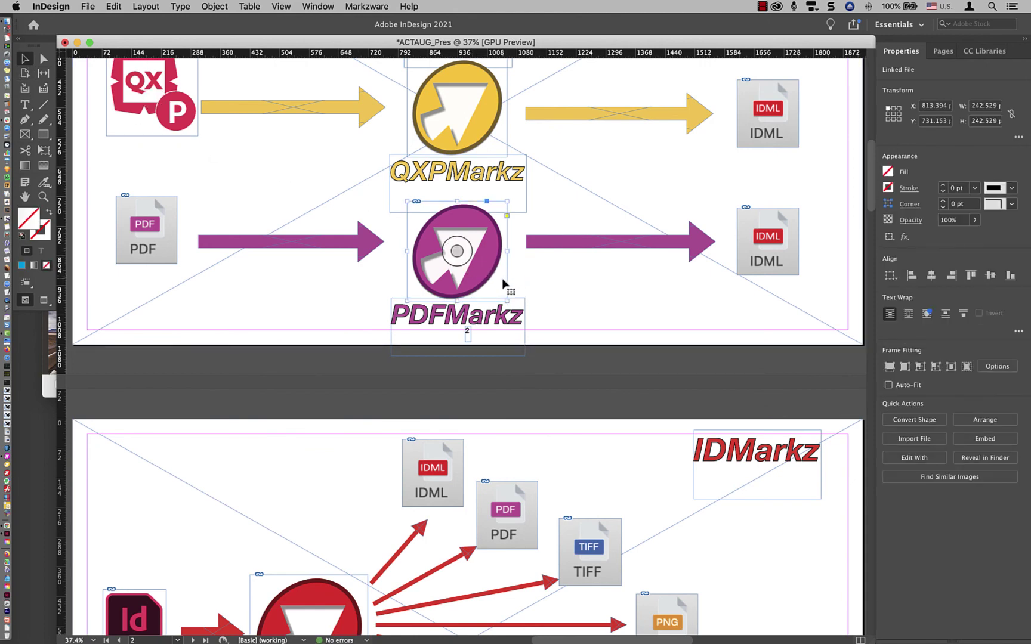
pyautogui.moveTo(504, 287); pyautogui.dragTo(598, 278)
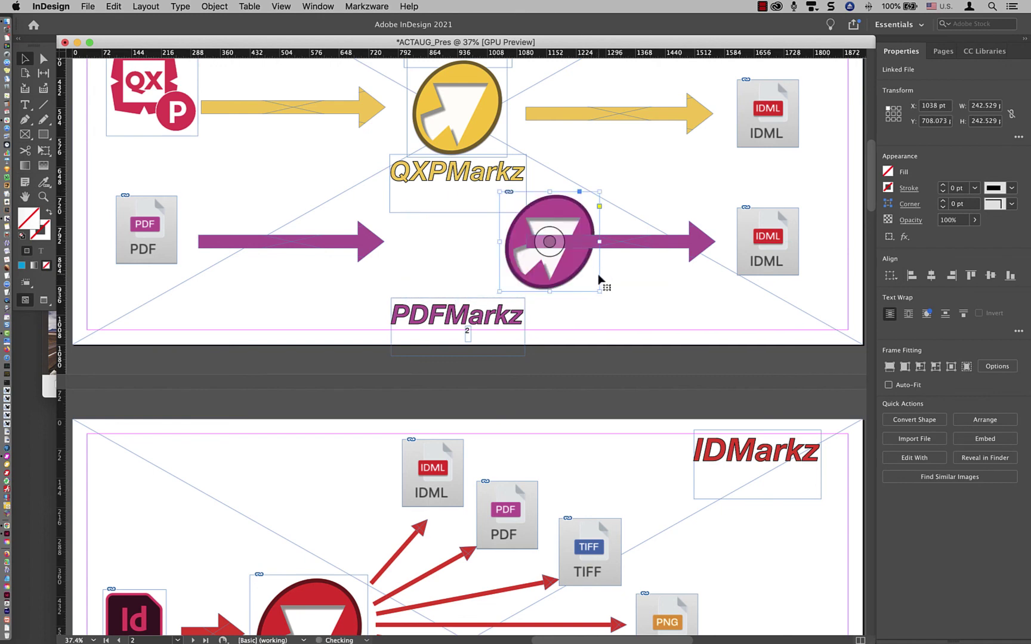